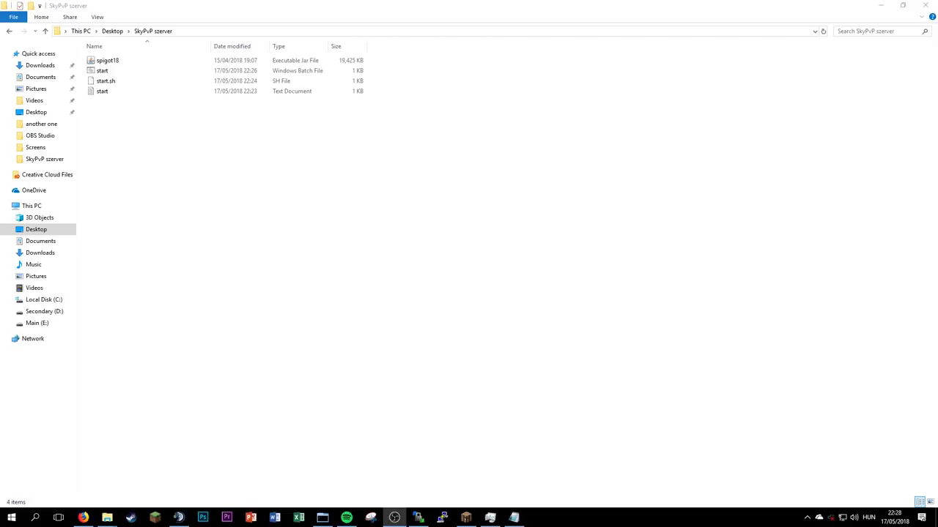
- Open the start batch file from the SkyPvP szerver folder for editing in Notepad
{"action": "left_click", "coordinate": [329, 359]}
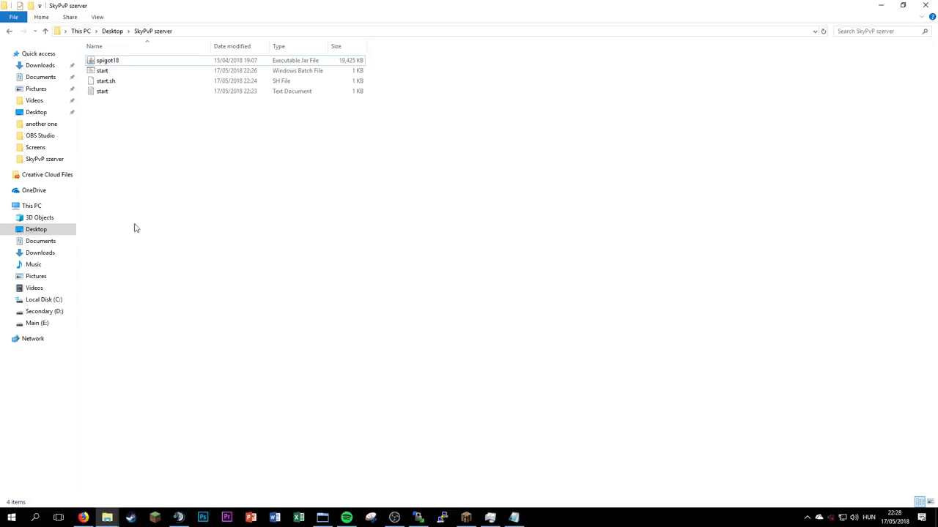
{"action": "right_click", "coordinate": [97, 71]}
{"action": "left_click", "coordinate": [124, 89]}
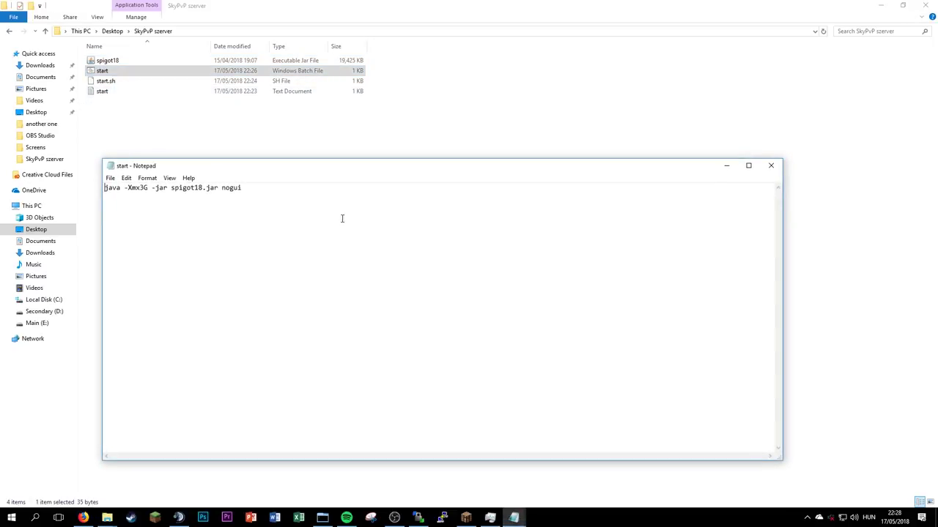
{"action": "left_click", "coordinate": [126, 178]}
{"action": "mouse_move", "coordinate": [115, 182]}
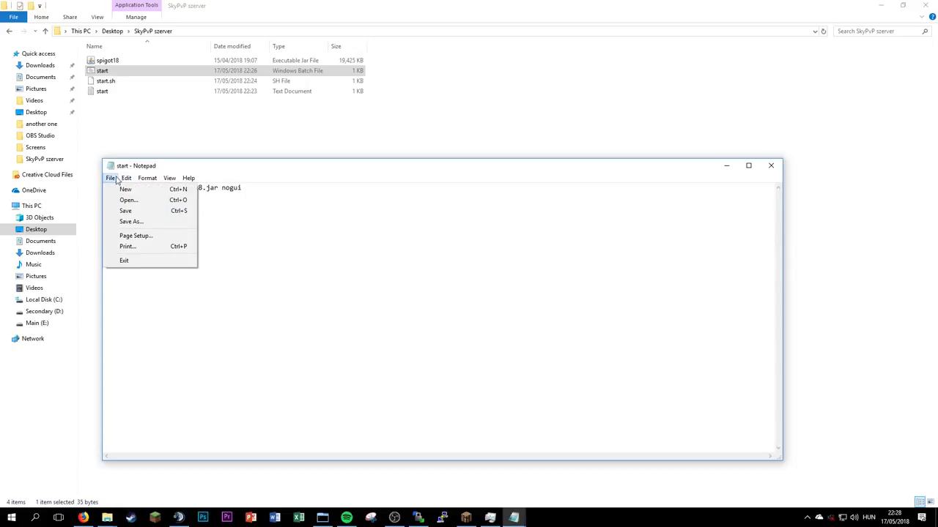
{"action": "left_click", "coordinate": [131, 220]}
{"action": "left_click", "coordinate": [205, 409]}
{"action": "left_click", "coordinate": [178, 417]}
{"action": "left_click", "coordinate": [203, 397]}
{"action": "left_click", "coordinate": [202, 398]}
{"action": "type", "text": ".bat"}
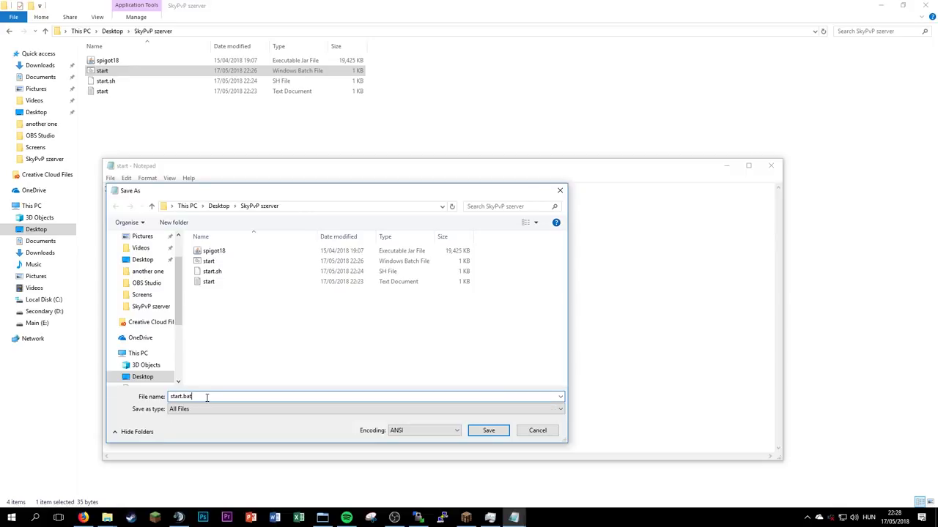
{"action": "key", "text": "BackSpace"}
{"action": "key", "text": "BackSpace"}
{"action": "key", "text": "BackSpace"}
{"action": "type", "text": "sh"}
{"action": "key", "text": "Escape"}
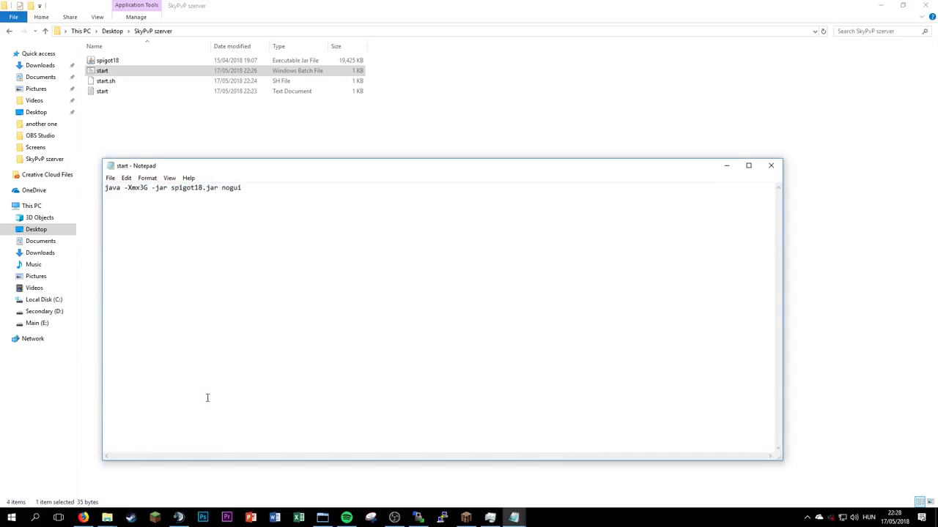
- Review the Java launch command in the start batch file and close the file
{"action": "left_click_drag", "start_coordinate": [308, 312], "coordinate": [164, 203]}
{"action": "left_click", "coordinate": [203, 203]}
{"action": "key", "text": "ctrl+a"}
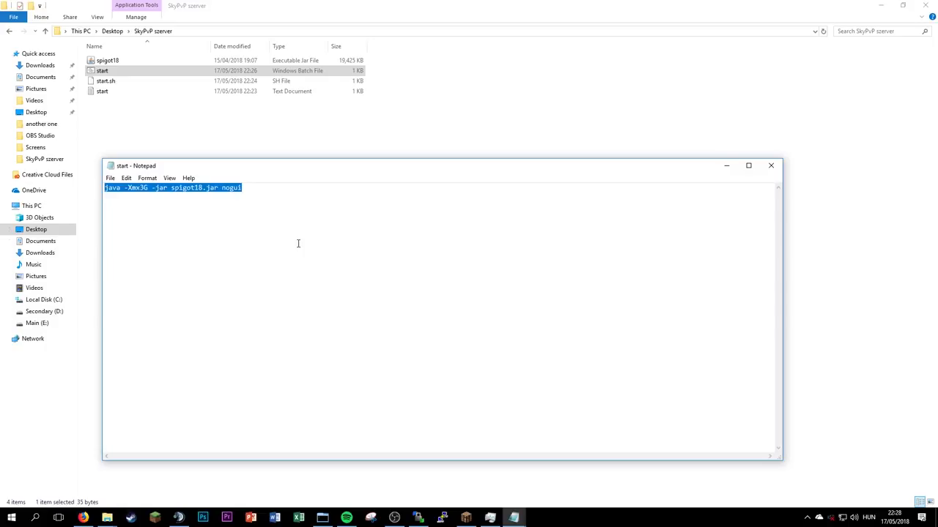
{"action": "left_click", "coordinate": [298, 243]}
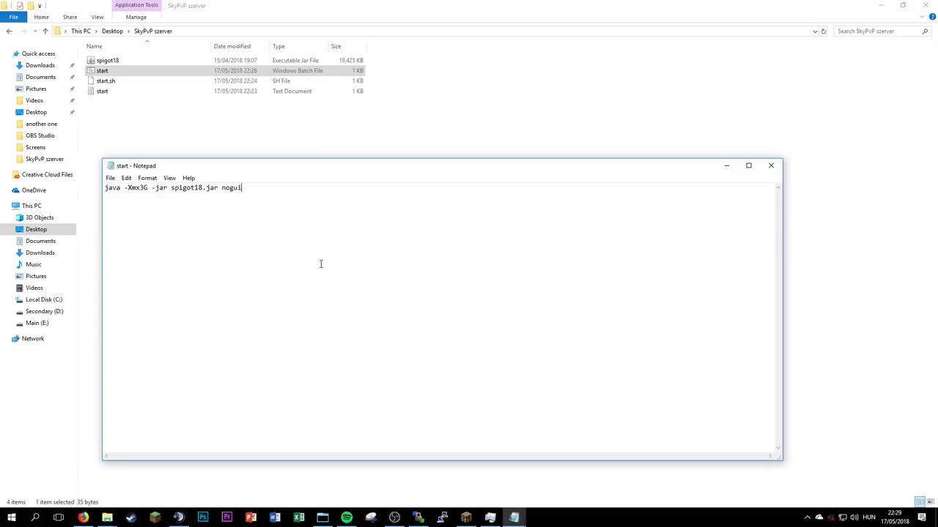
{"action": "left_click_drag", "start_coordinate": [296, 225], "coordinate": [99, 210]}
{"action": "left_click", "coordinate": [155, 207]}
{"action": "left_click", "coordinate": [771, 166]}
- Run the start batch file to generate eula.txt, and set eula to true in it and save
{"action": "double_click", "coordinate": [103, 70]}
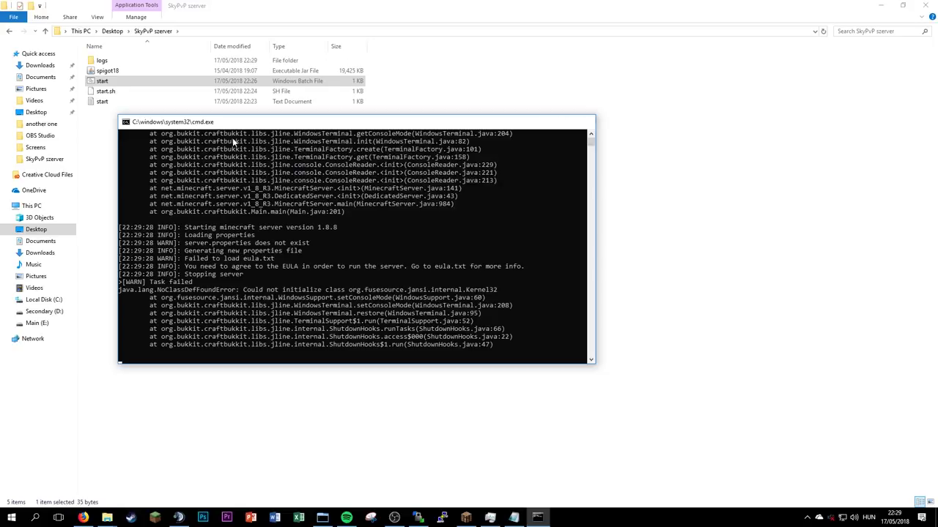
{"action": "double_click", "coordinate": [102, 70]}
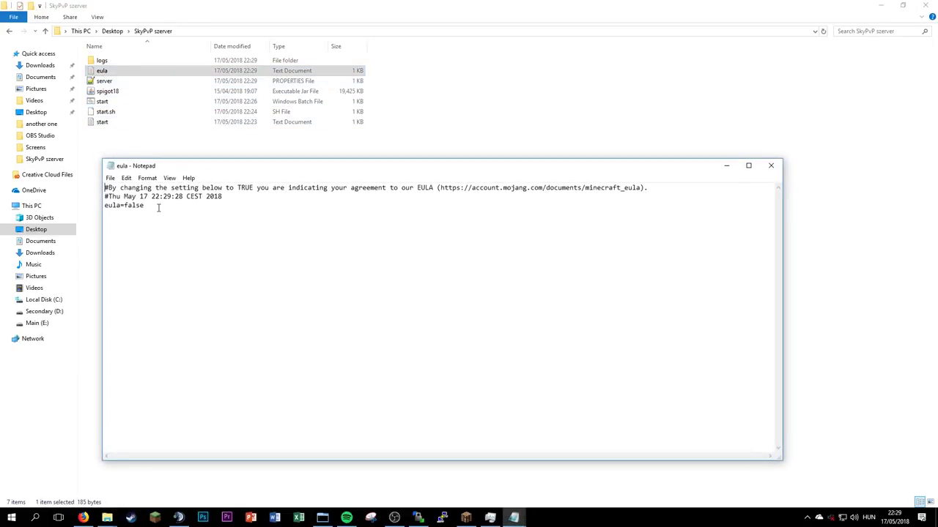
{"action": "double_click", "coordinate": [135, 208]}
{"action": "left_click", "coordinate": [145, 212]}
{"action": "left_click_drag", "start_coordinate": [125, 206], "coordinate": [146, 206]}
{"action": "type", "text": "true"}
{"action": "key", "text": "ctrl+s"}
{"action": "left_click", "coordinate": [771, 166]}
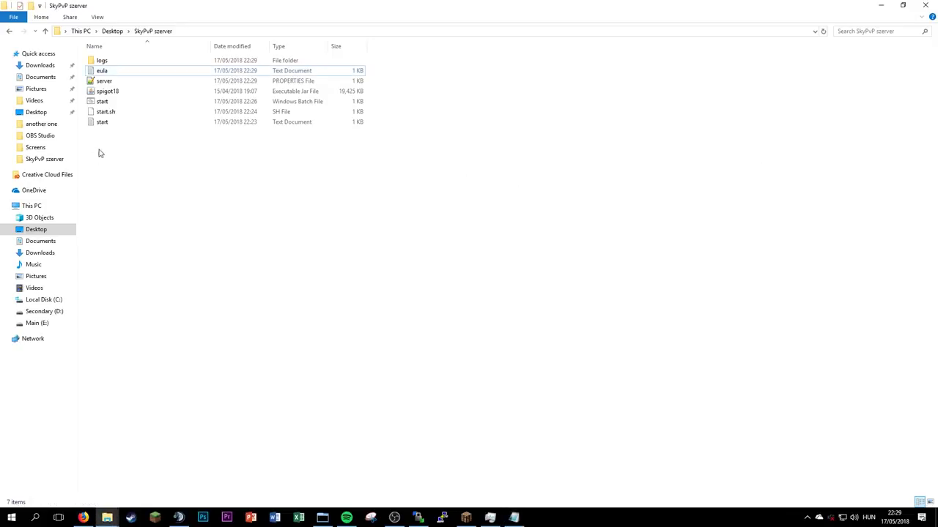
- Launch the server from the start batch file to generate its worlds and configuration, and shut it down with the stop command
{"action": "double_click", "coordinate": [101, 101]}
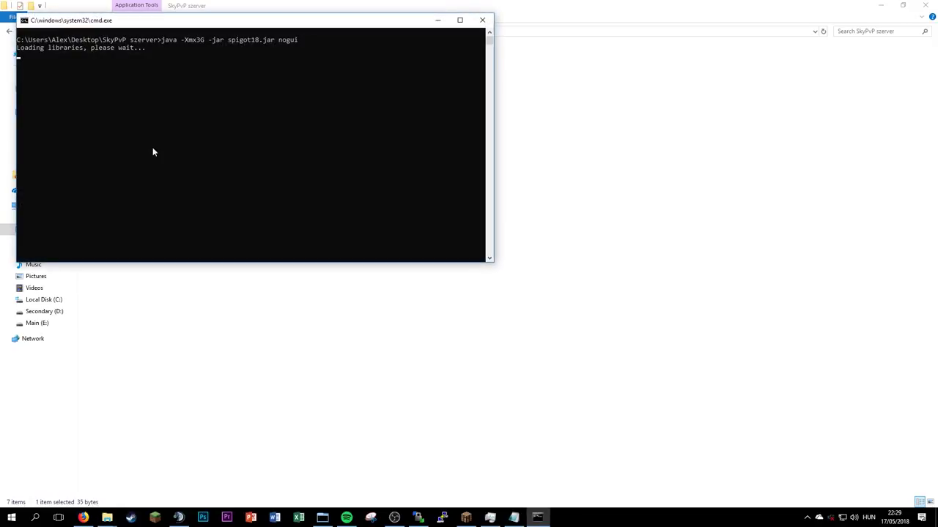
{"action": "left_click_drag", "start_coordinate": [134, 23], "coordinate": [349, 168]}
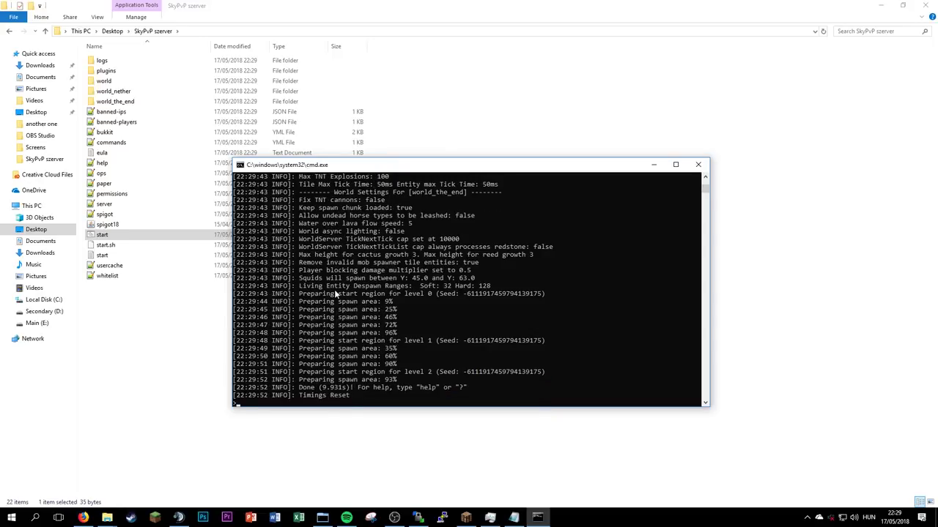
{"action": "type", "text": "stop"}
{"action": "key", "text": "Return"}
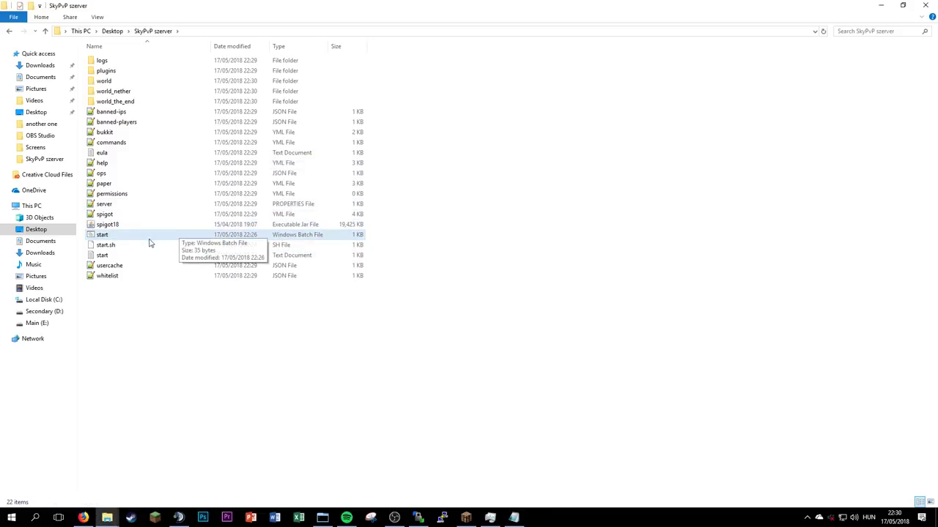
- Delete the start.sh file and the start text document from the server folder
{"action": "left_click", "coordinate": [354, 255]}
{"action": "left_click_drag", "start_coordinate": [355, 255], "coordinate": [326, 252]}
{"action": "left_click", "coordinate": [458, 256]}
{"action": "key", "text": "Delete"}
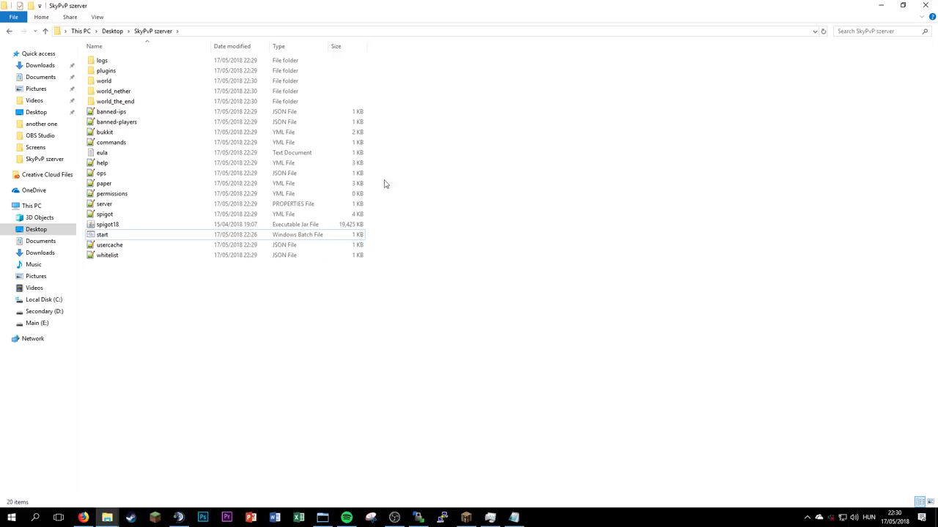
- Look over the generated server files in the folder, including banned-ips, banned-players, bukkit and commands
{"action": "left_click", "coordinate": [111, 194]}
{"action": "left_click", "coordinate": [108, 255]}
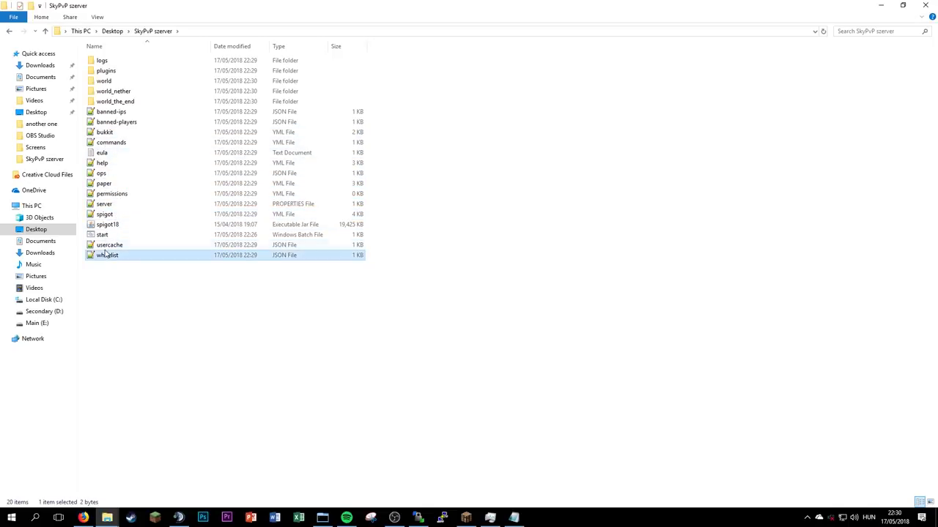
{"action": "left_click", "coordinate": [113, 112]}
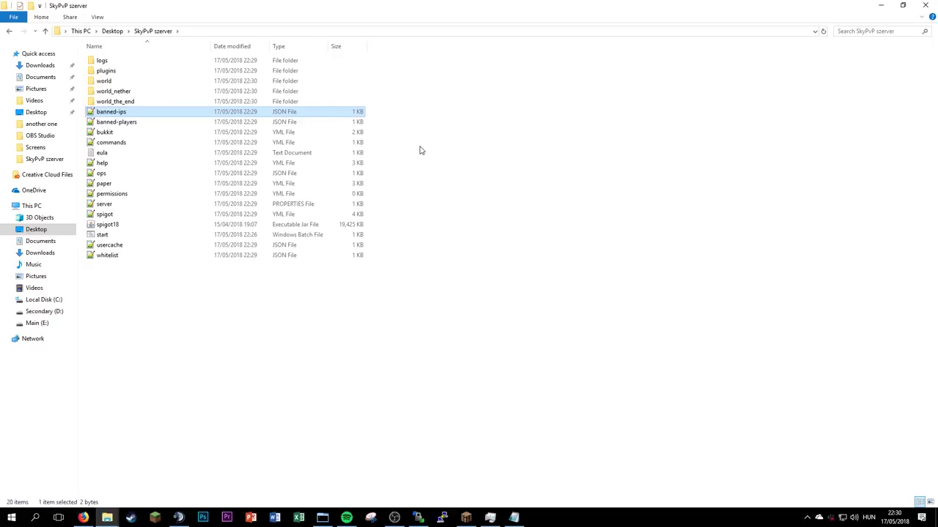
{"action": "key", "text": "Down"}
{"action": "key", "text": "Up"}
{"action": "key", "text": "Down"}
{"action": "key", "text": "Up"}
{"action": "key", "text": "Up"}
{"action": "key", "text": "Down"}
{"action": "key", "text": "Down"}
{"action": "key", "text": "Up"}
{"action": "key", "text": "Down"}
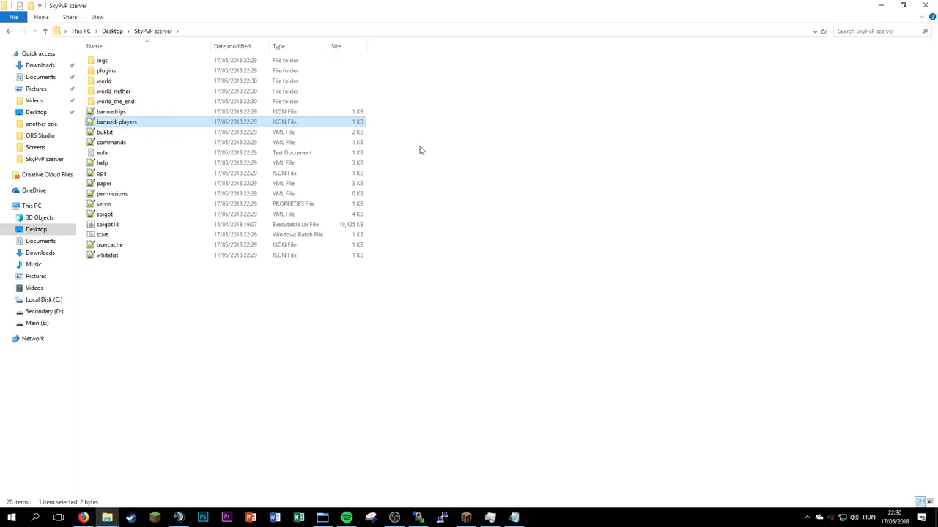
{"action": "key", "text": "Down"}
{"action": "key", "text": "Down"}
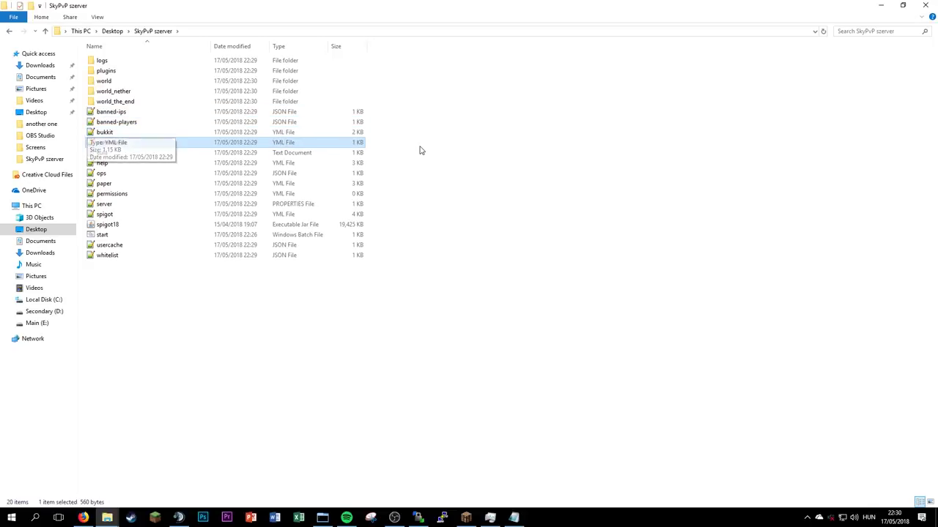
- Open commands.yml and help.yml in Notepad++ and examine their settings
{"action": "double_click", "coordinate": [209, 144]}
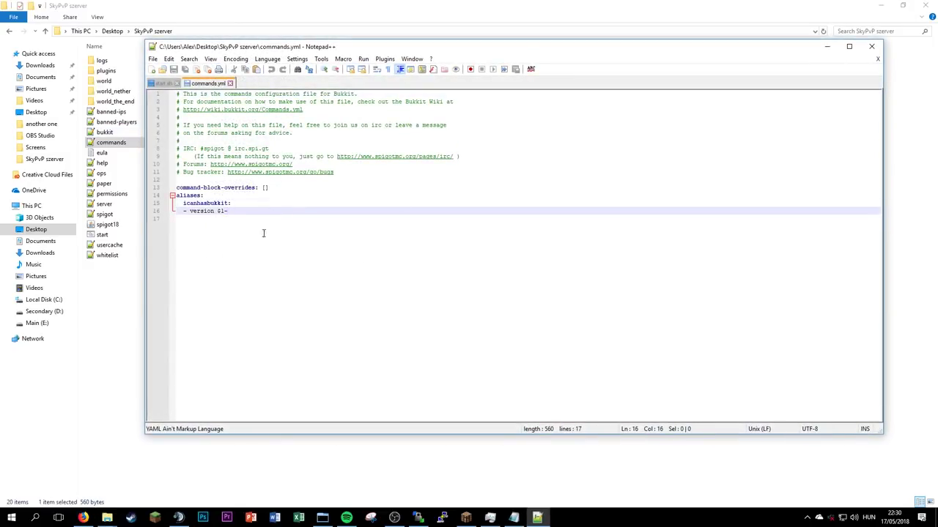
{"action": "left_click", "coordinate": [135, 142]}
{"action": "double_click", "coordinate": [110, 163]}
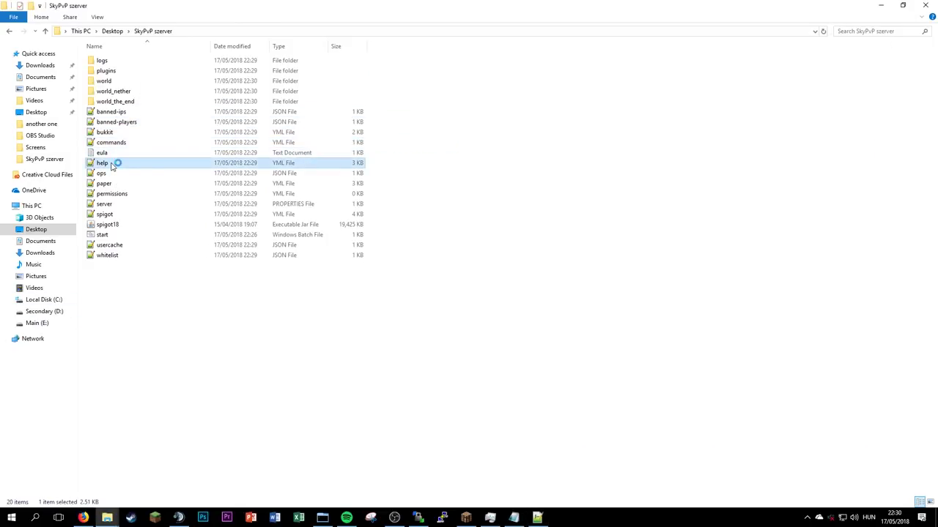
{"action": "scroll", "coordinate": [320, 211], "scroll_direction": "up", "scroll_amount": 5}
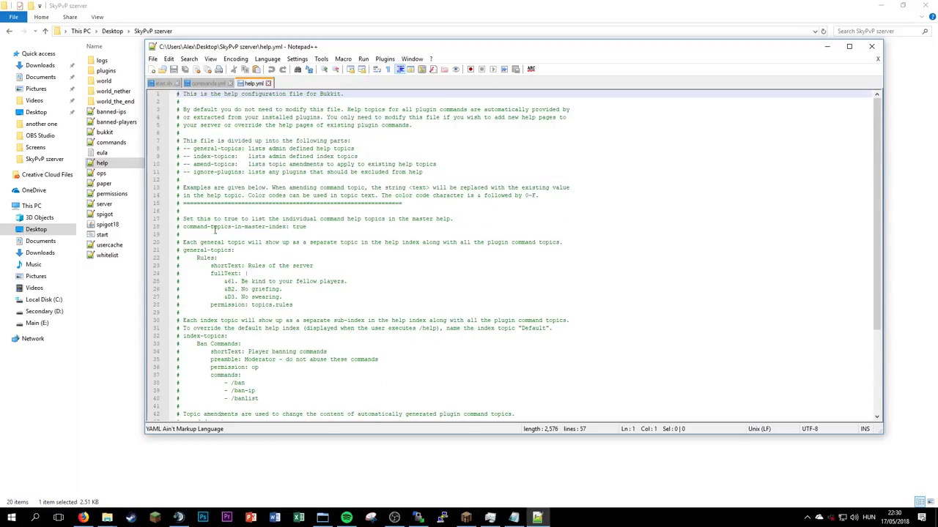
{"action": "left_click", "coordinate": [118, 276]}
{"action": "double_click", "coordinate": [140, 164]}
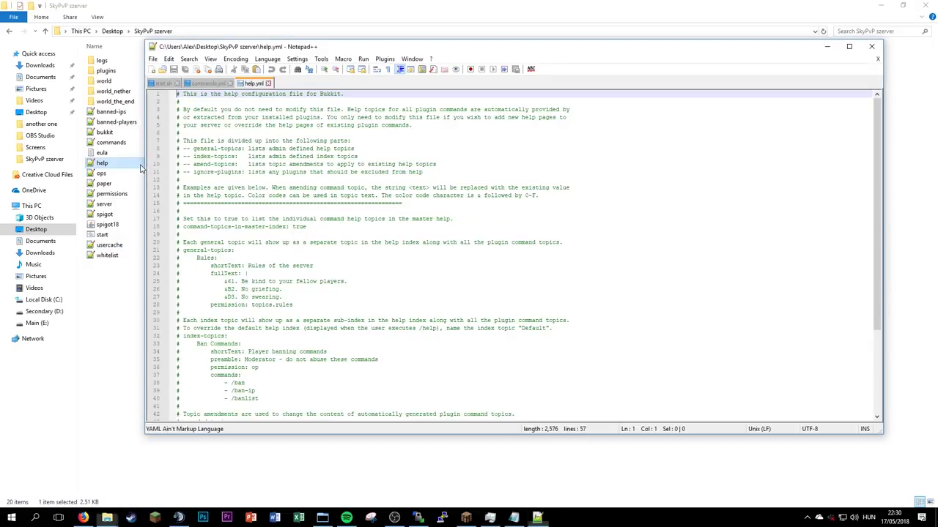
{"action": "key", "text": "Down"}
{"action": "key", "text": "Down"}
{"action": "key", "text": "Down"}
{"action": "key", "text": "Down"}
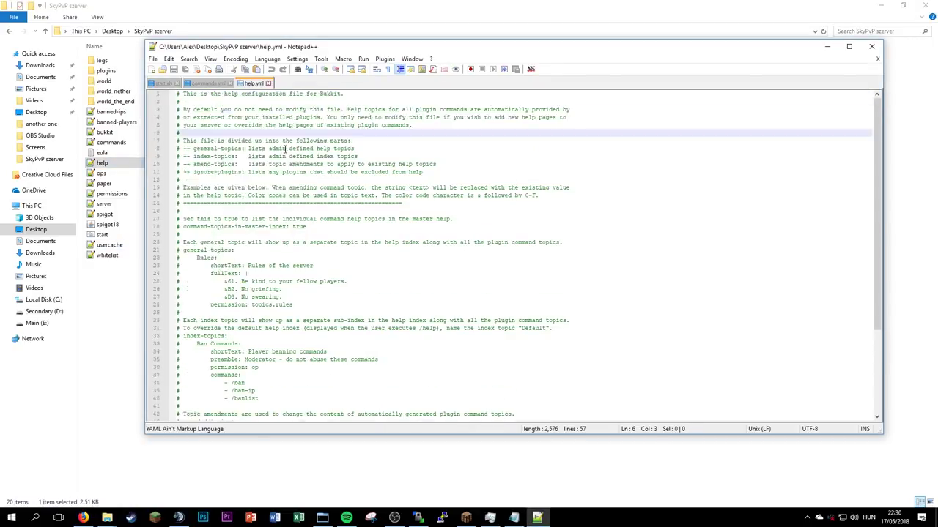
{"action": "scroll", "coordinate": [149, 267], "scroll_direction": "down", "scroll_amount": 5}
{"action": "left_click", "coordinate": [101, 281]}
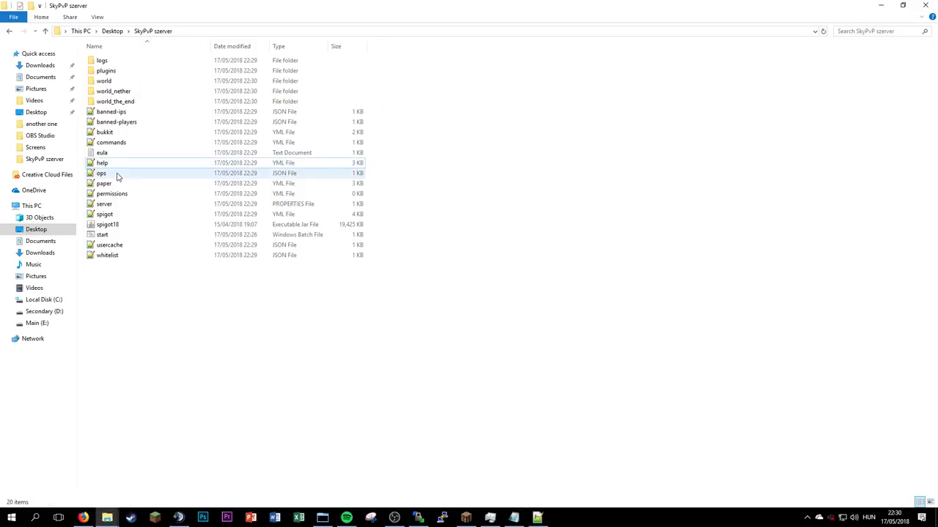
- Examine the contents of paper.yml and permissions.yml, and close permissions.yml
{"action": "left_click", "coordinate": [117, 176]}
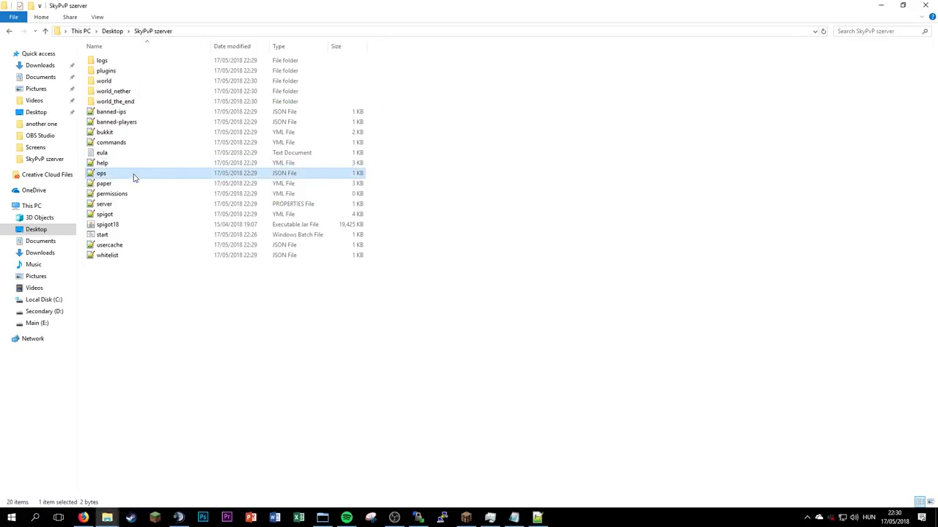
{"action": "double_click", "coordinate": [127, 184]}
{"action": "left_click", "coordinate": [280, 229]}
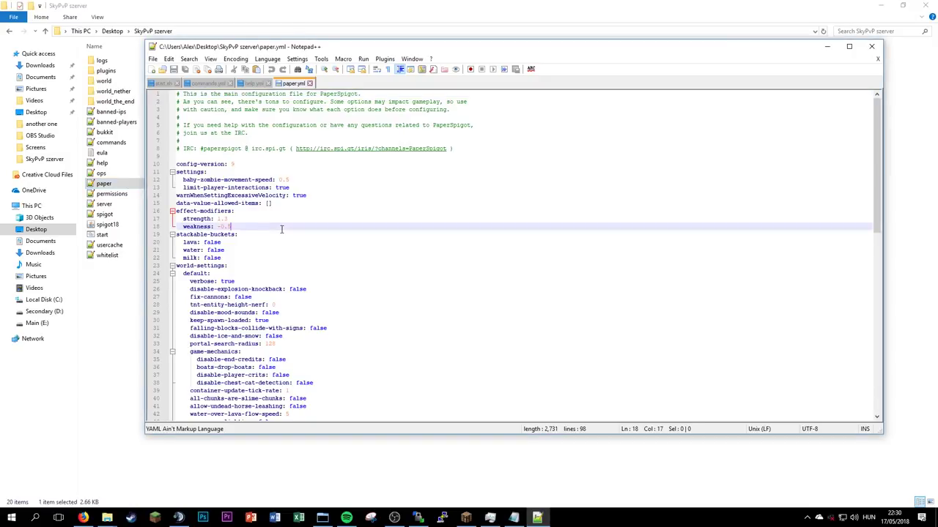
{"action": "left_click", "coordinate": [139, 306]}
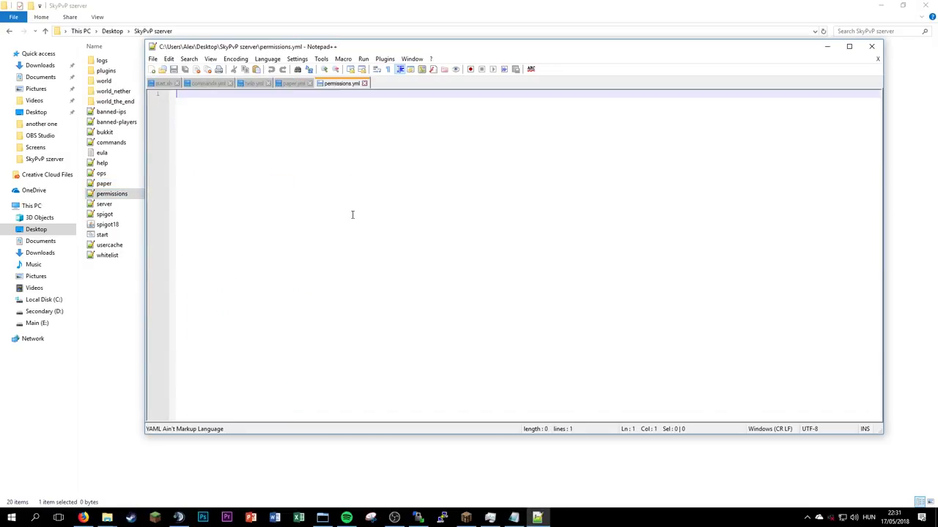
{"action": "left_click", "coordinate": [365, 84]}
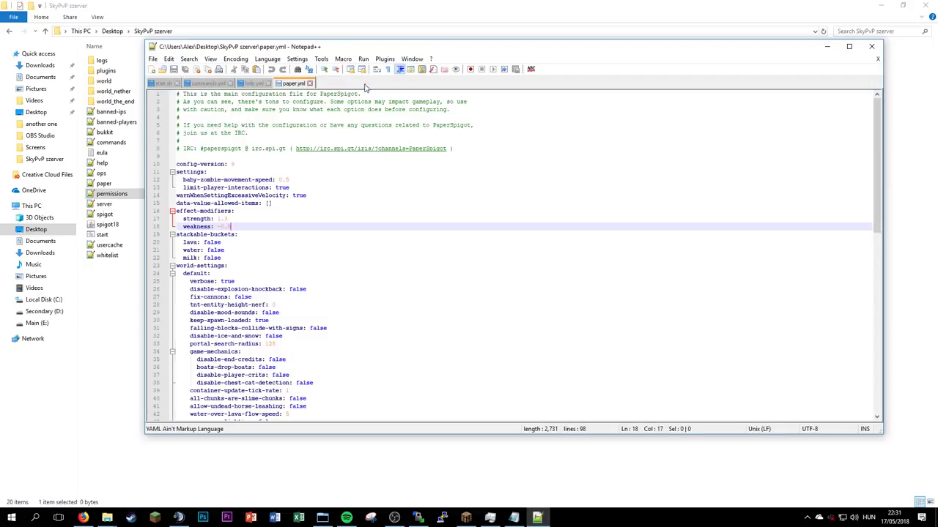
- Open server.properties and examine its settings, such as player achievements, PvP and maximum world size
{"action": "double_click", "coordinate": [106, 205]}
{"action": "left_click", "coordinate": [374, 195]}
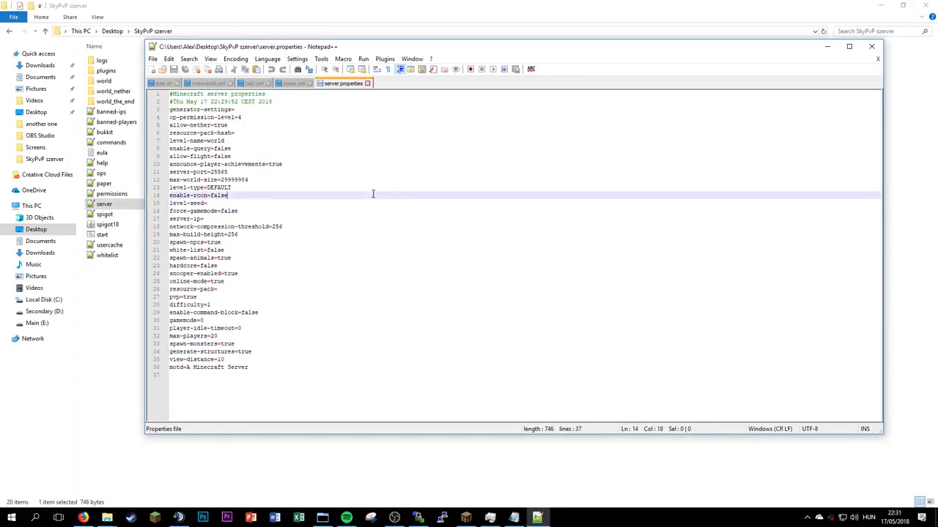
{"action": "left_click", "coordinate": [330, 163]}
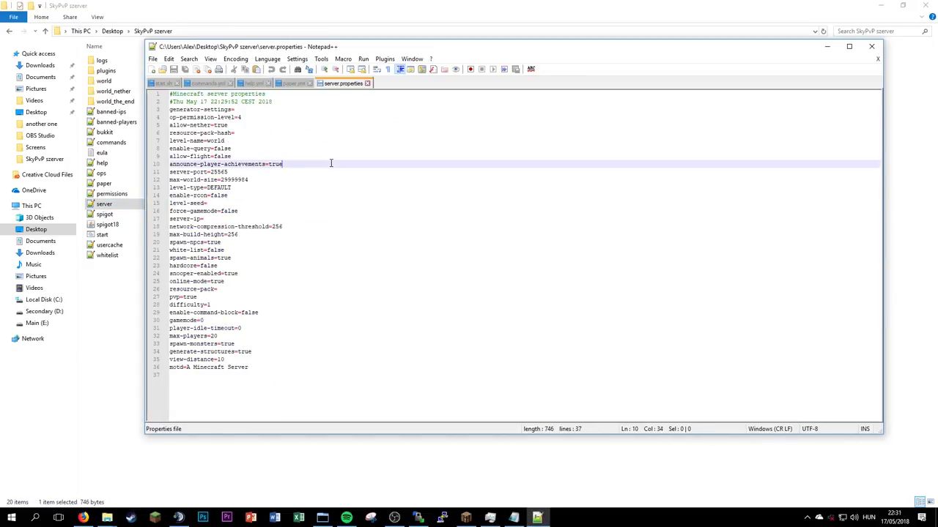
{"action": "left_click", "coordinate": [222, 299]}
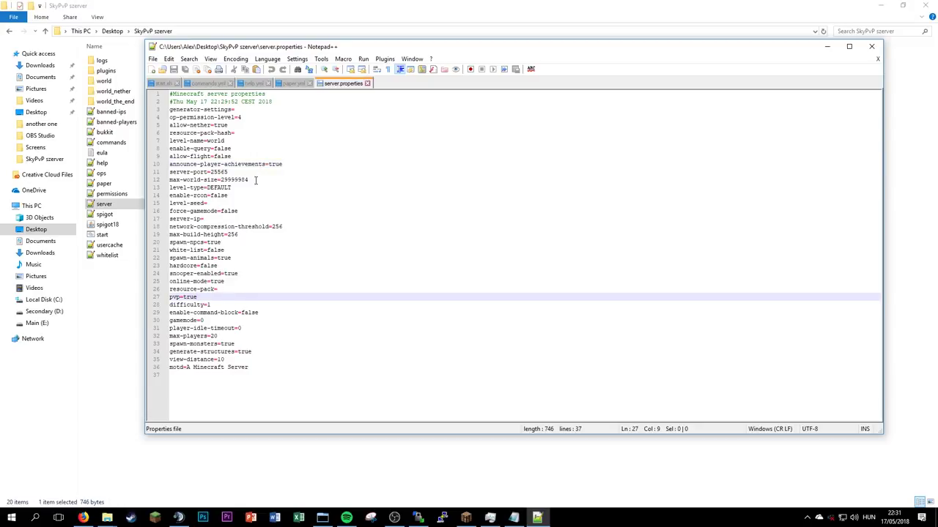
{"action": "left_click", "coordinate": [253, 182]}
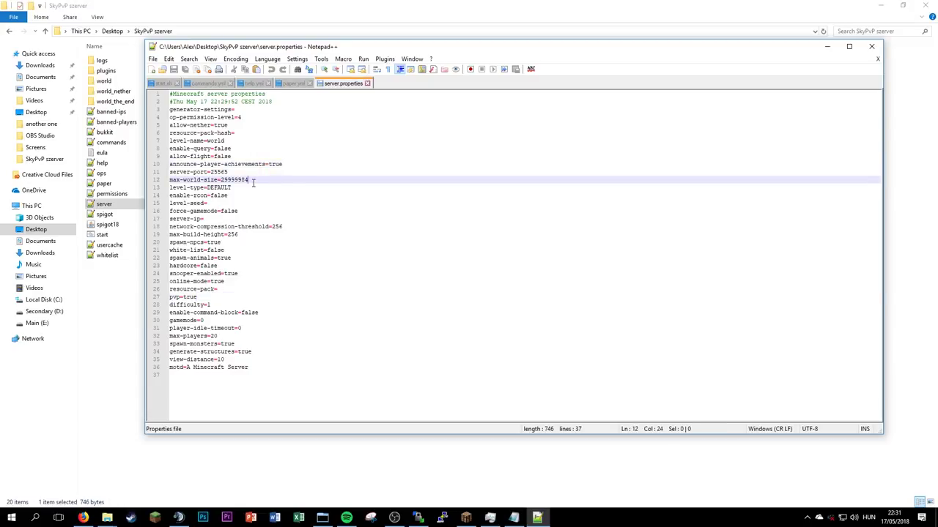
- Open spigot.yml and examine its general, message and world settings
{"action": "double_click", "coordinate": [104, 214]}
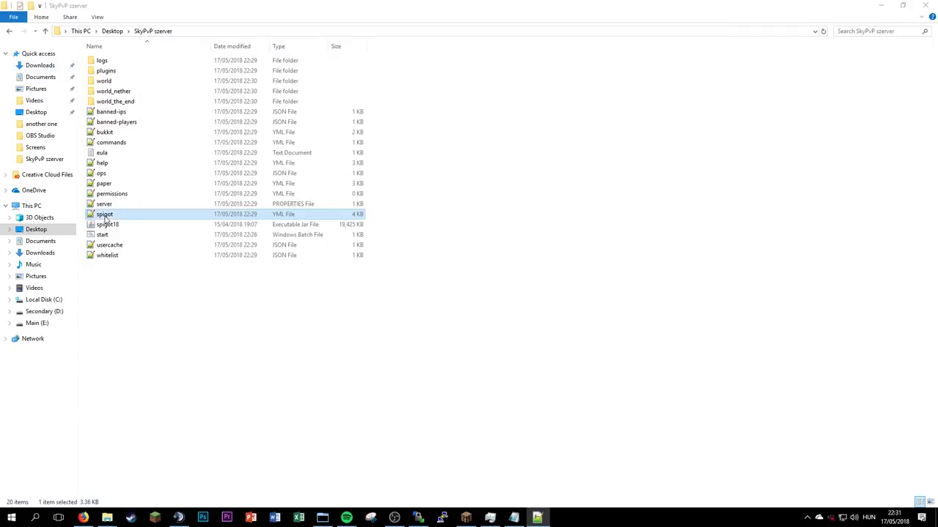
{"action": "scroll", "coordinate": [347, 201], "scroll_direction": "down", "scroll_amount": 7}
{"action": "scroll", "coordinate": [348, 201], "scroll_direction": "up", "scroll_amount": 4}
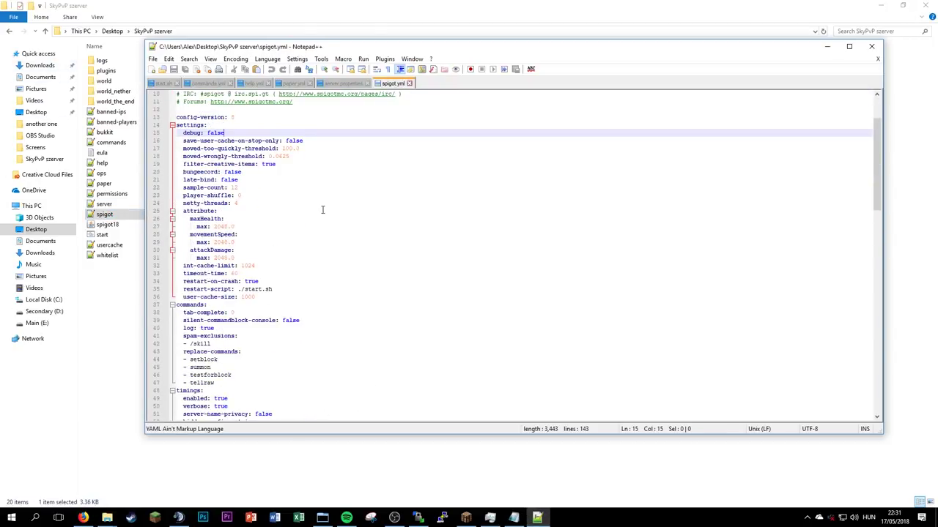
{"action": "scroll", "coordinate": [322, 210], "scroll_direction": "down", "scroll_amount": 13}
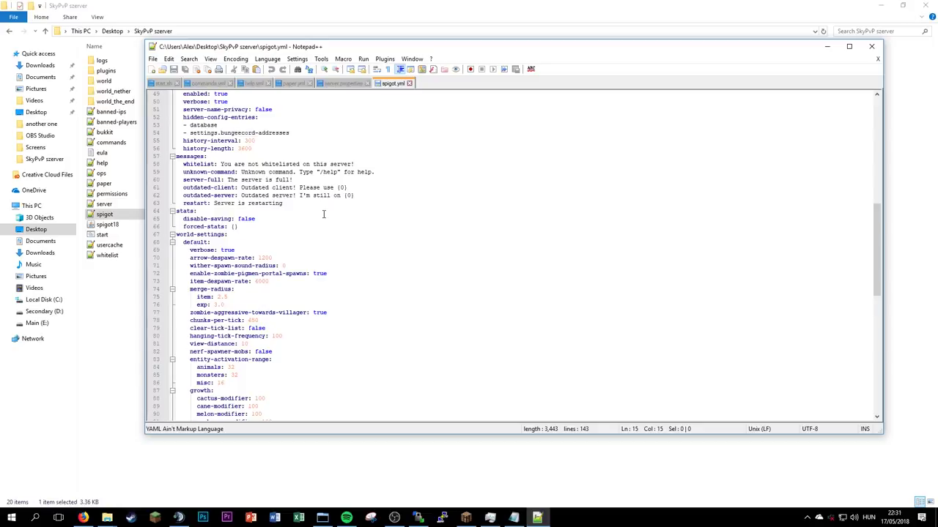
- Open usercache.json and whitelist.json from the server folder and examine their contents
{"action": "scroll", "coordinate": [315, 214], "scroll_direction": "up", "scroll_amount": 16}
{"action": "left_click", "coordinate": [118, 306]}
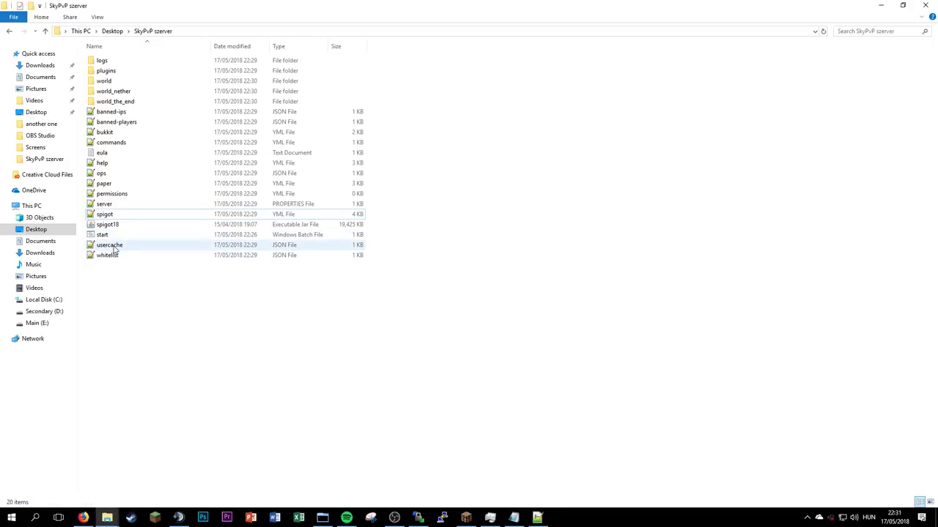
{"action": "double_click", "coordinate": [115, 250]}
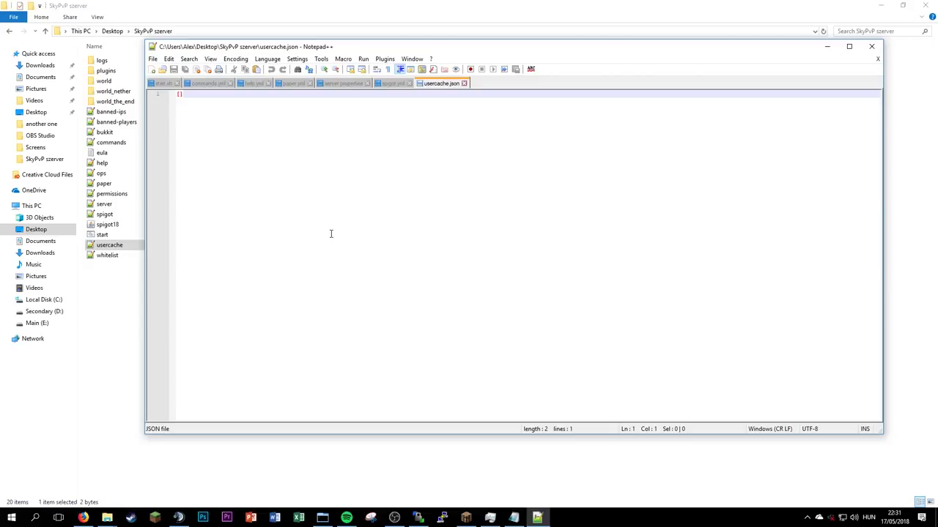
{"action": "double_click", "coordinate": [108, 255]}
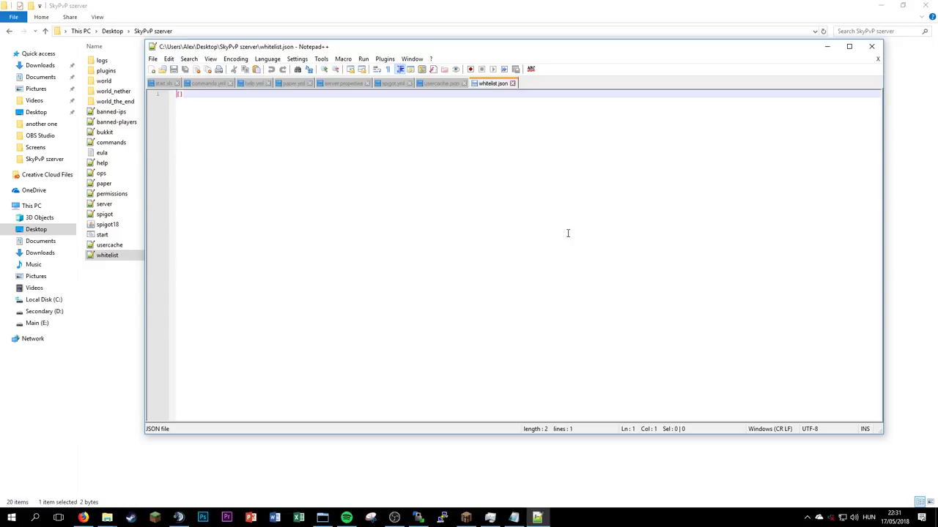
- Close whitelist.json, usercache.json and the other open server configuration files, and return to the SkyPvP szerver folder
{"action": "left_click", "coordinate": [877, 59]}
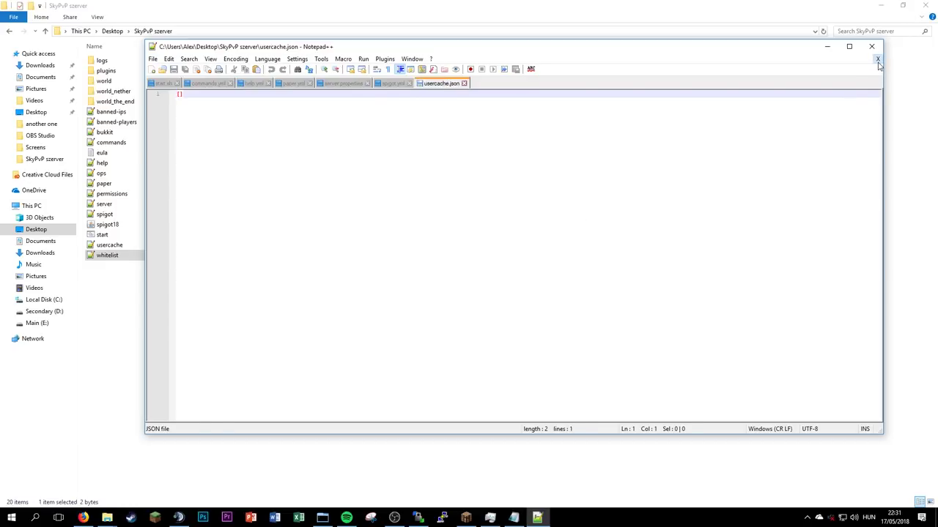
{"action": "left_click", "coordinate": [877, 58]}
{"action": "left_click", "coordinate": [877, 59]}
{"action": "left_click", "coordinate": [877, 59]}
{"action": "left_click", "coordinate": [877, 59]}
{"action": "left_click", "coordinate": [877, 59]}
{"action": "left_click", "coordinate": [877, 59]}
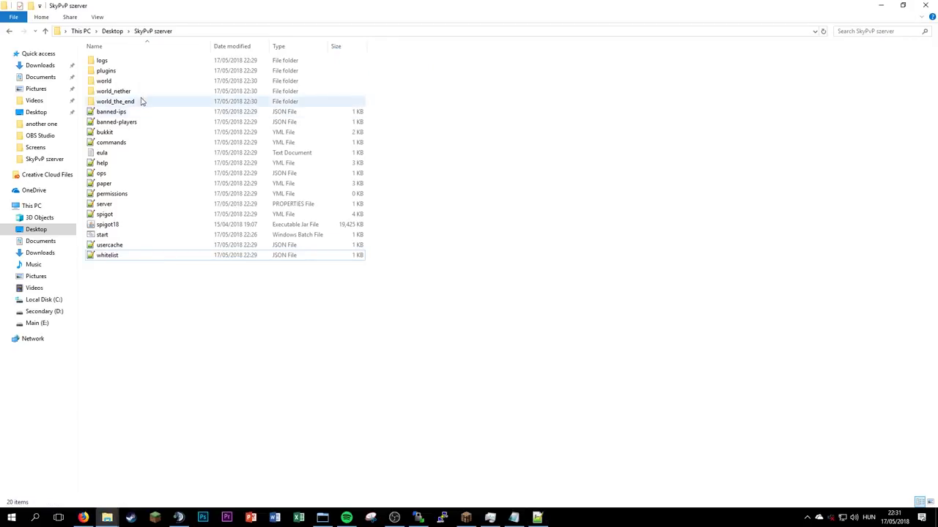
- Open the latest log from the logs folder, examine its server startup and shutdown entries, close it and return to the server folder
{"action": "double_click", "coordinate": [101, 62]}
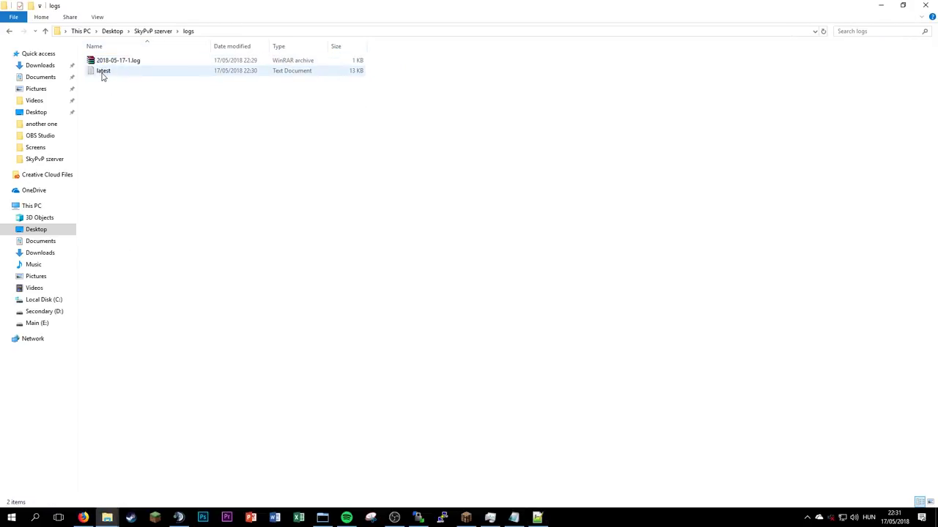
{"action": "double_click", "coordinate": [104, 71]}
{"action": "scroll", "coordinate": [473, 220], "scroll_direction": "down", "scroll_amount": 20}
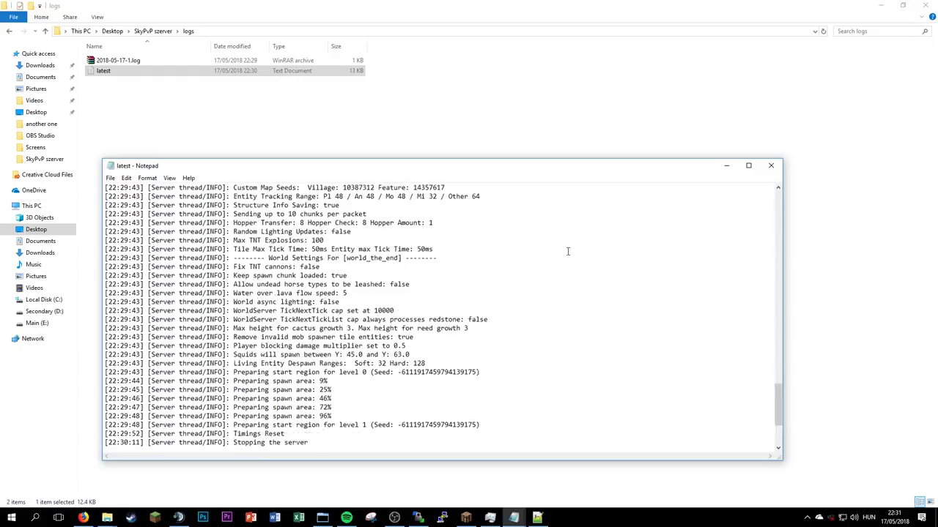
{"action": "left_click", "coordinate": [770, 165]}
{"action": "key", "text": "BackSpace"}
- Look inside the plugins, world_nether and world_the_end folders, returning to the SkyPvP szerver folder after each
{"action": "left_click", "coordinate": [155, 71]}
{"action": "double_click", "coordinate": [155, 71]}
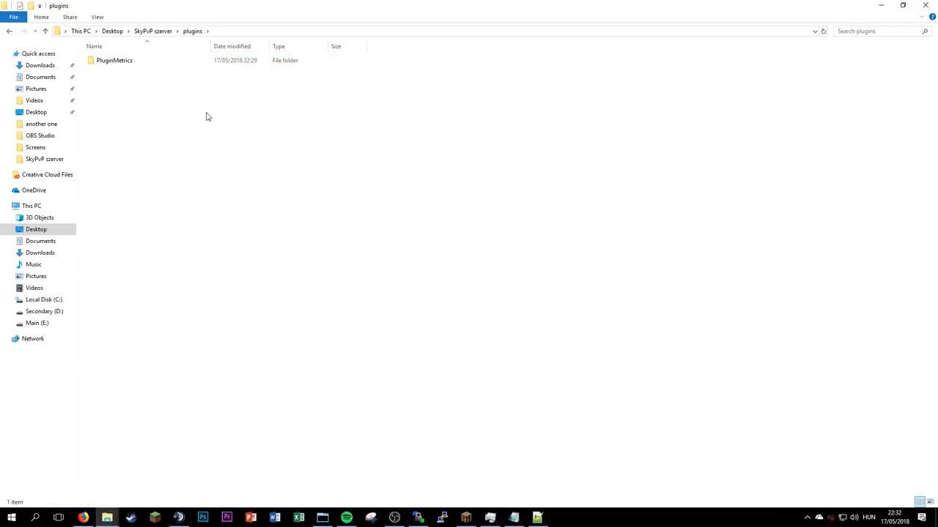
{"action": "key", "text": "BackSpace"}
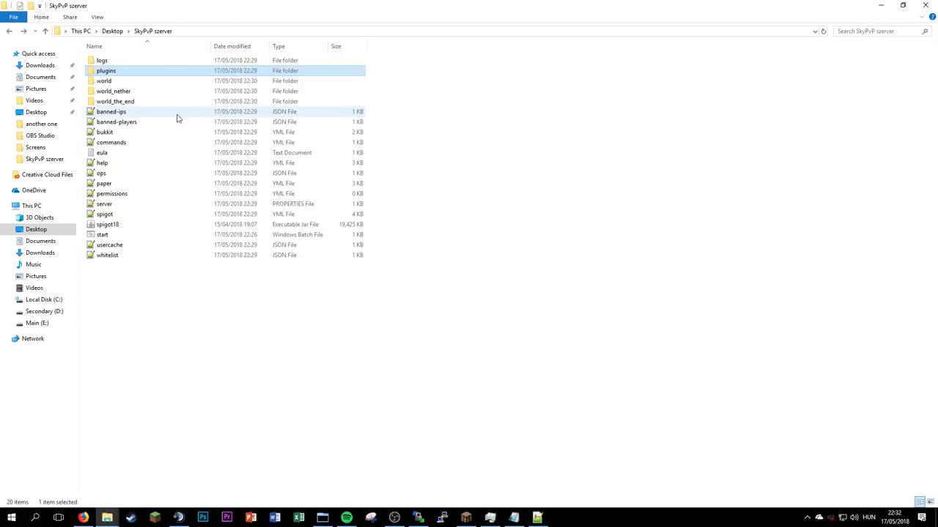
{"action": "double_click", "coordinate": [122, 91]}
{"action": "key", "text": "BackSpace"}
{"action": "double_click", "coordinate": [119, 101]}
{"action": "key", "text": "BackSpace"}
{"action": "left_click", "coordinate": [379, 153]}
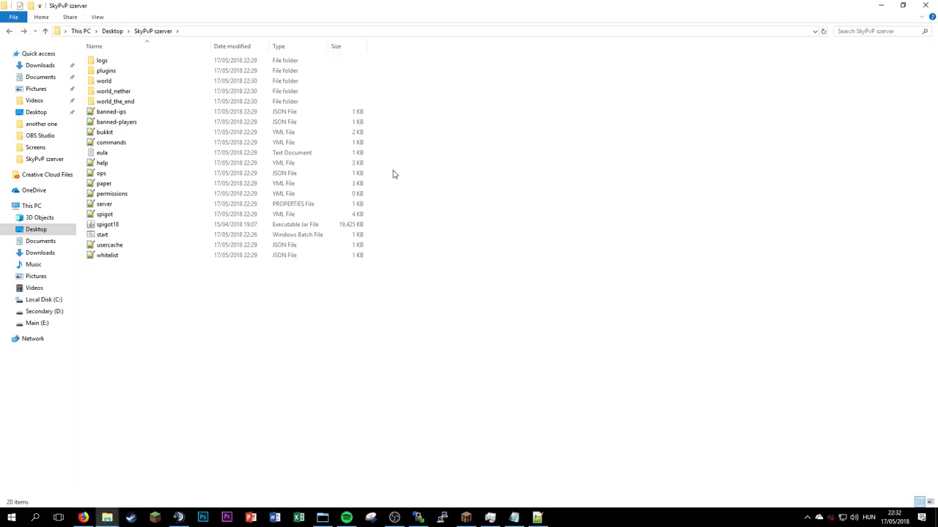
{"action": "left_click_drag", "start_coordinate": [419, 286], "coordinate": [224, 277]}
{"action": "left_click", "coordinate": [146, 183]}
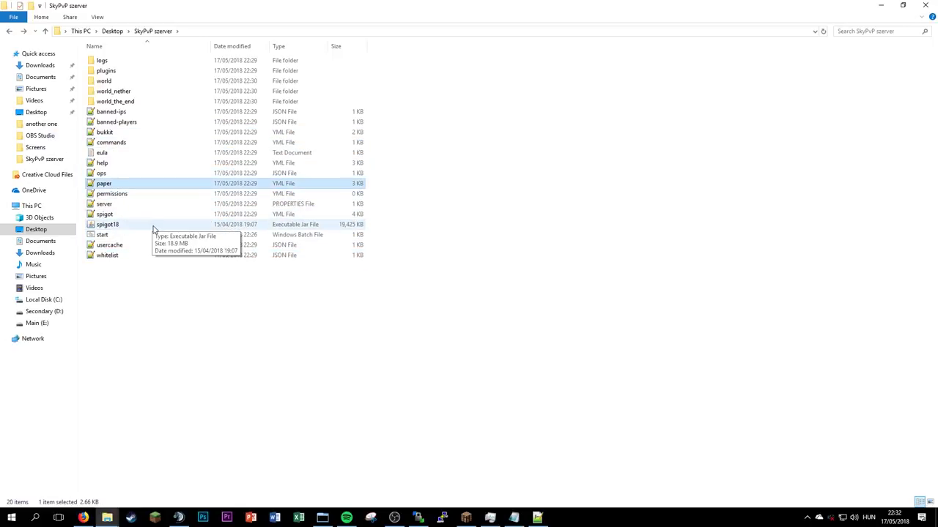
{"action": "left_click", "coordinate": [121, 205]}
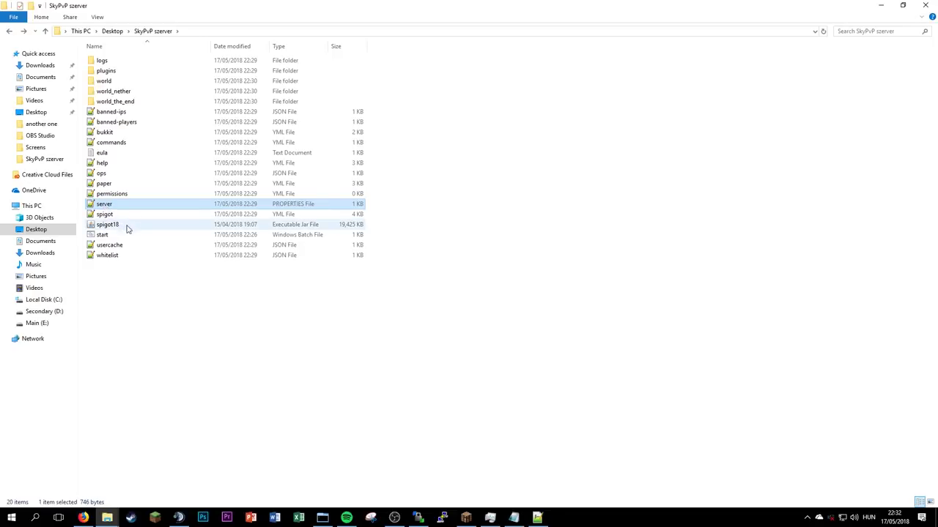
{"action": "left_click", "coordinate": [110, 134]}
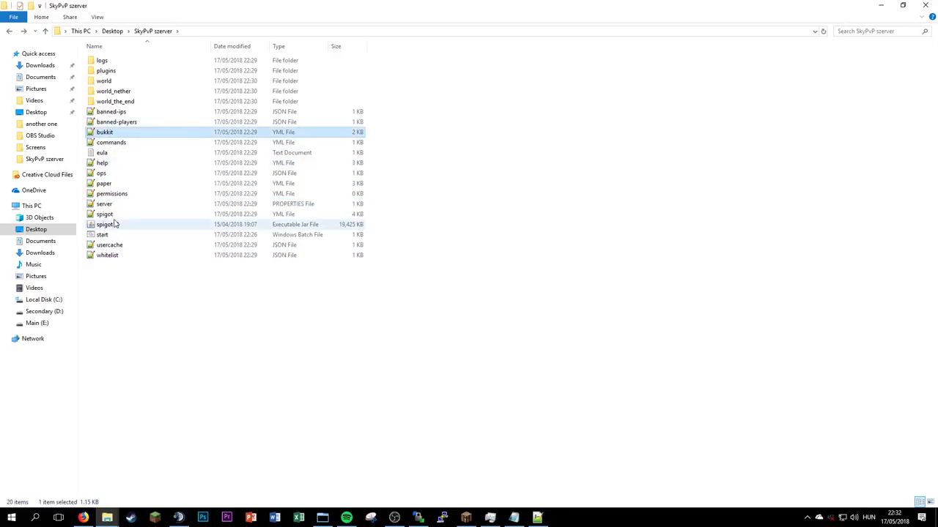
{"action": "left_click", "coordinate": [139, 214]}
{"action": "left_click", "coordinate": [421, 242]}
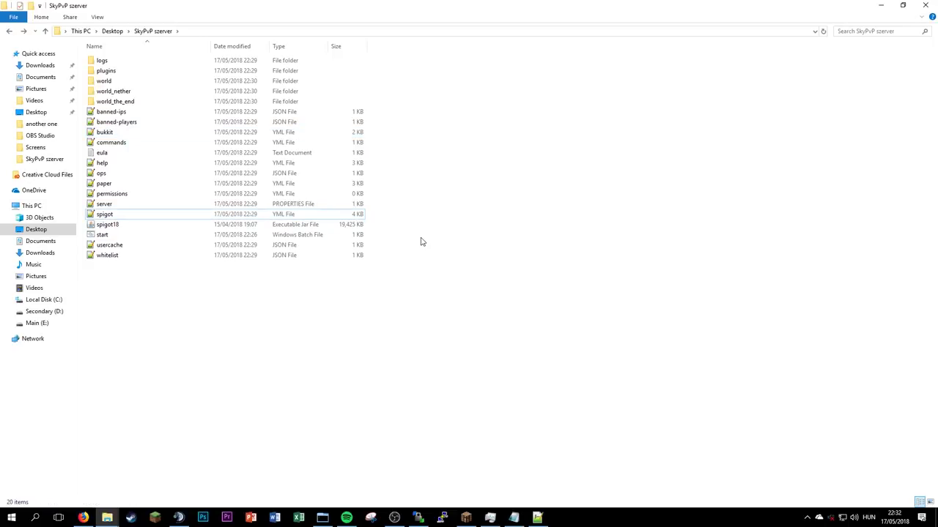